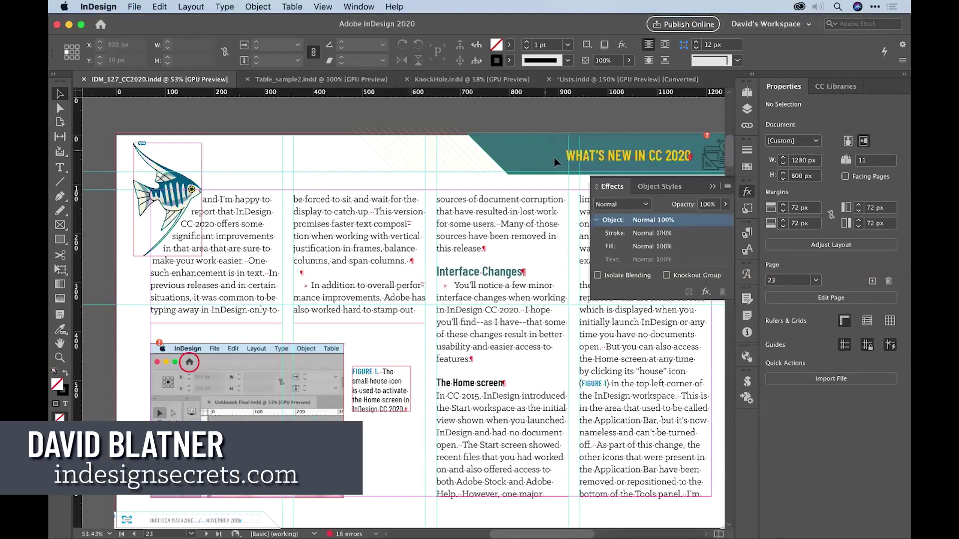
Step: Collapse the floating Effects panel into the dock and select the angelfish image frame
click(747, 192)
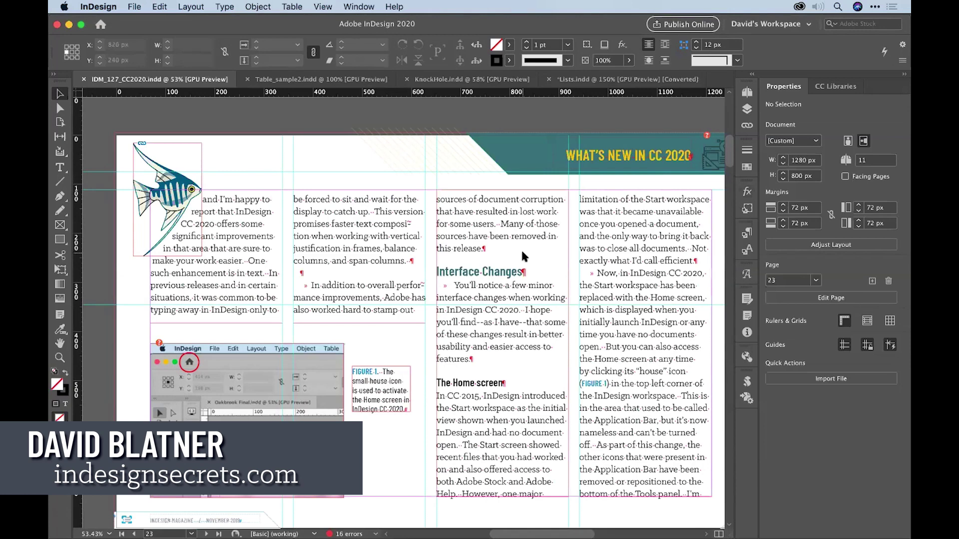
click(161, 183)
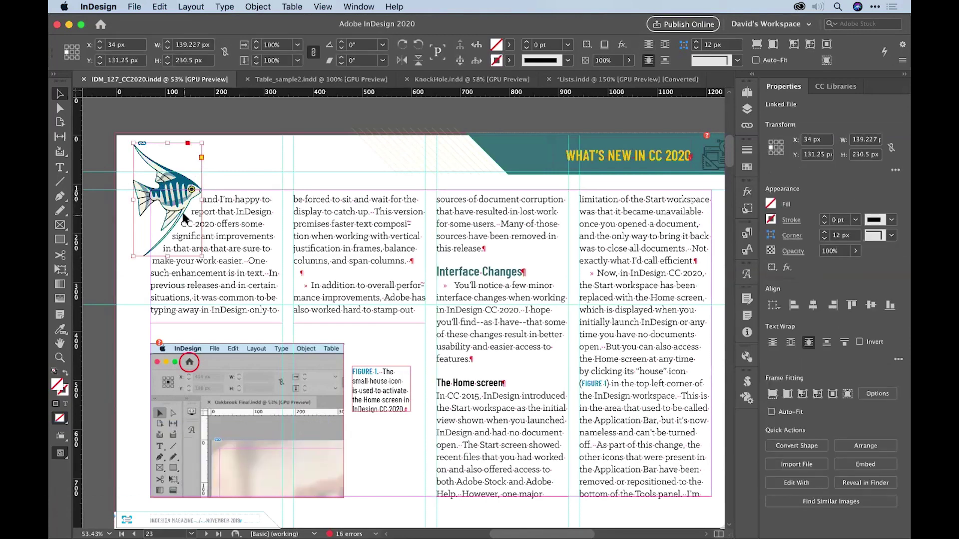
Step: Zoom to 200% around the selected angelfish graphic
key(super+2)
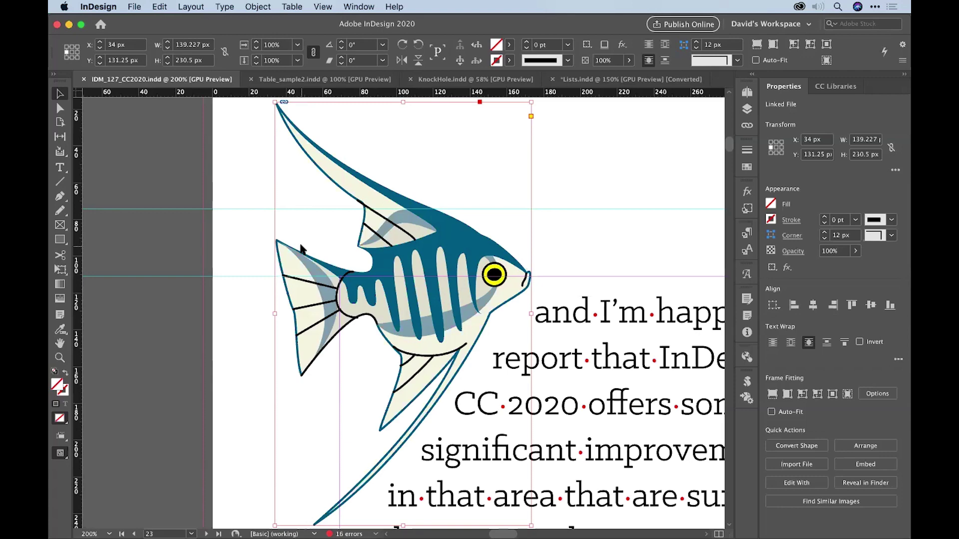
Step: Bring Adobe Bridge 2020 to the front using the Keyboard Maestro application switcher
key(super+Tab)
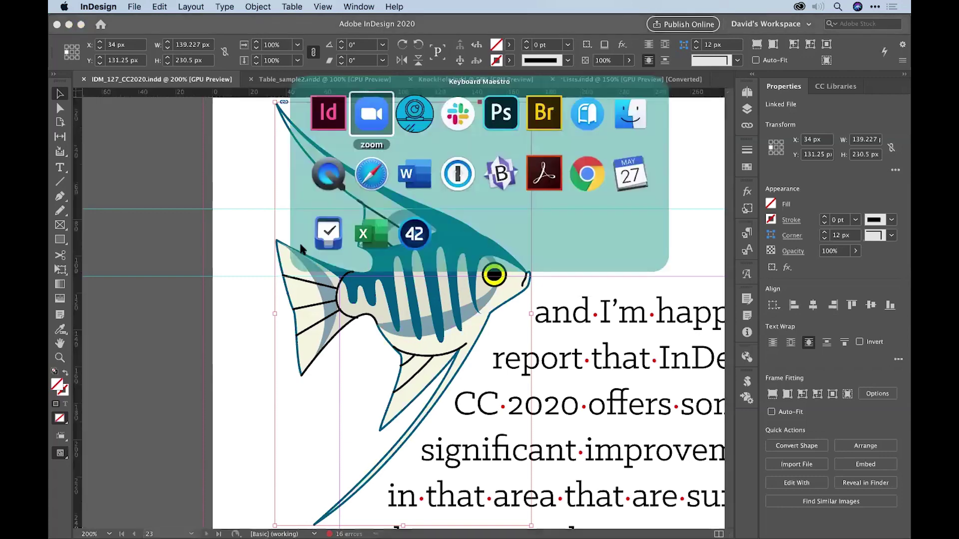
key(super+Tab)
key(super+Tab)
key(super+Tab)
key(super+Tab)
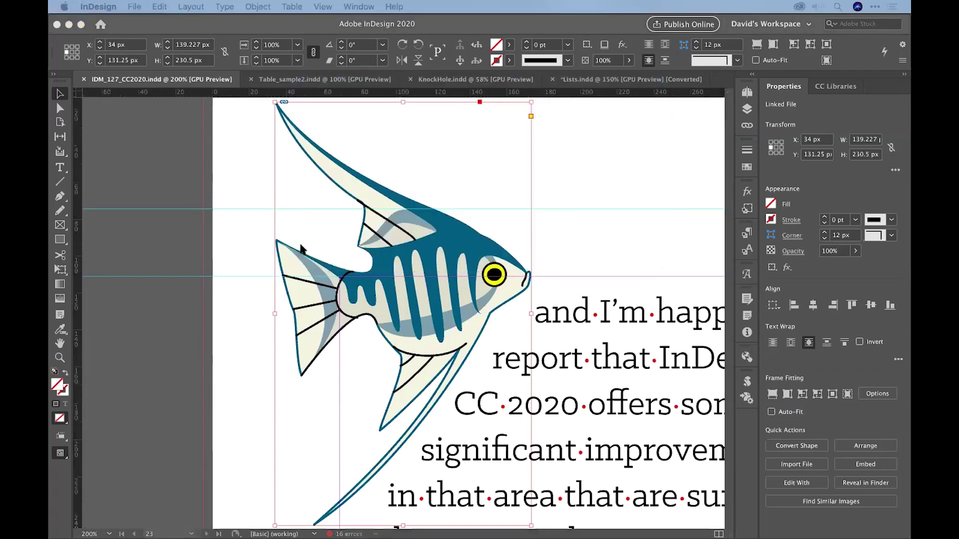
key(super+Tab)
key(super+Tab)
key(super+Tab)
key(super+Tab)
key(super+Tab)
key(super+Tab)
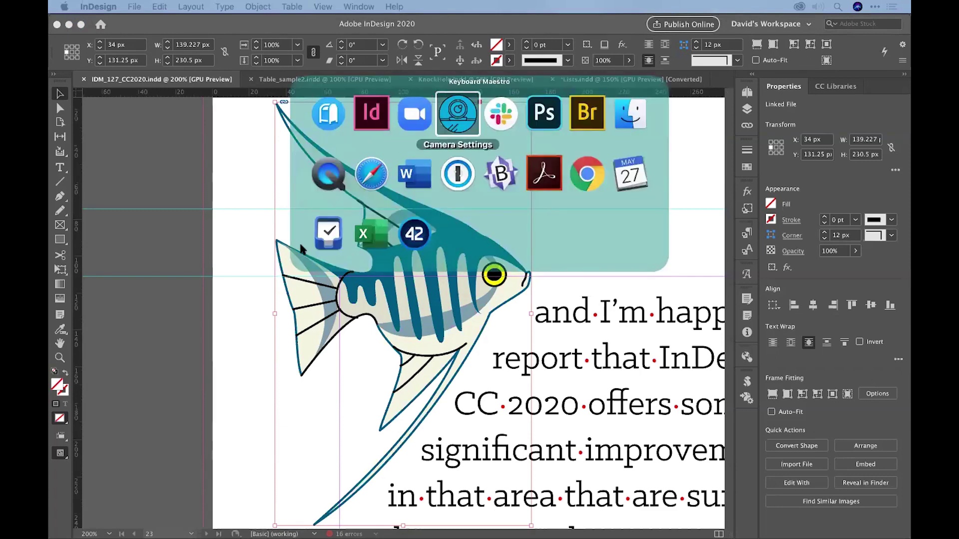
key(Escape)
key(super+Tab)
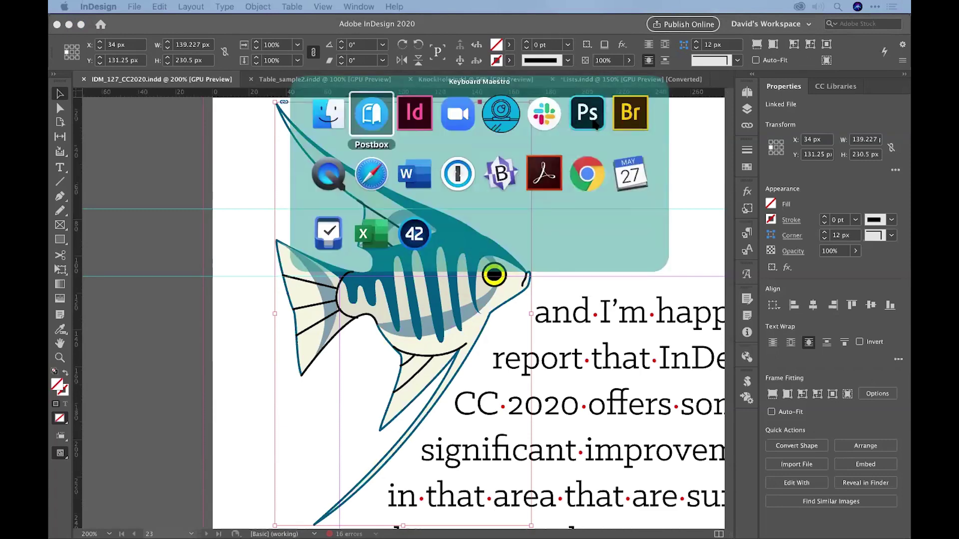
right_click(639, 119)
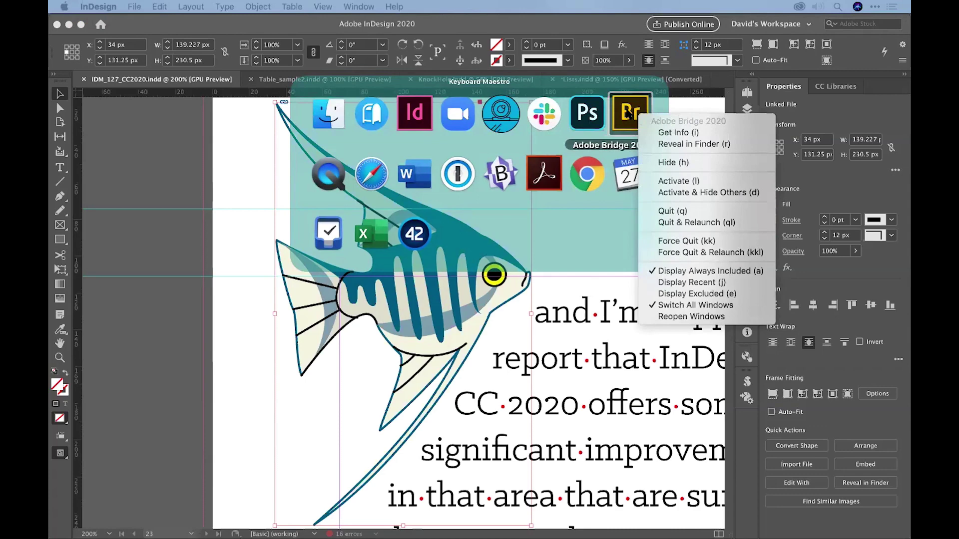
key(Escape)
click(637, 117)
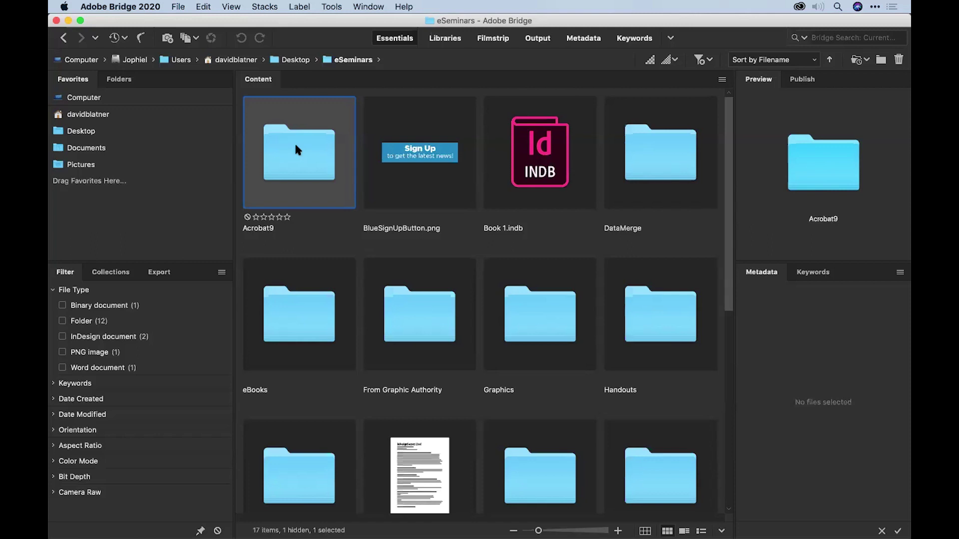
click(396, 318)
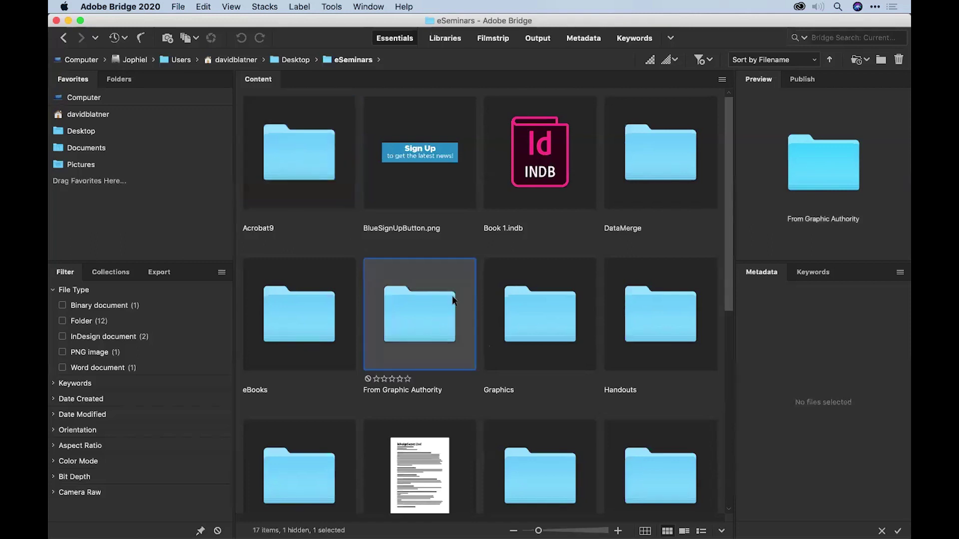
click(543, 313)
click(667, 181)
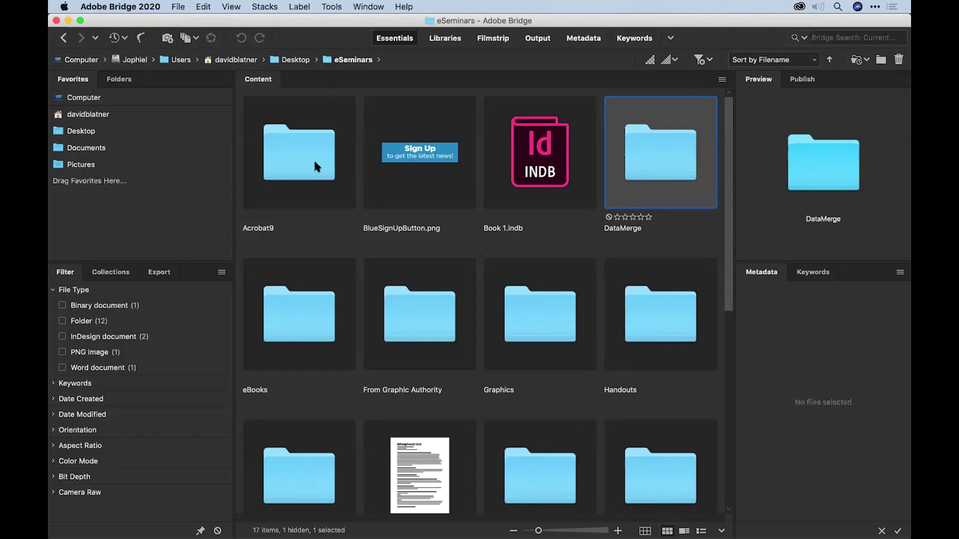
Step: Start a Find in eSeminars restricted to Document Type: InDesign documents
key(super+f)
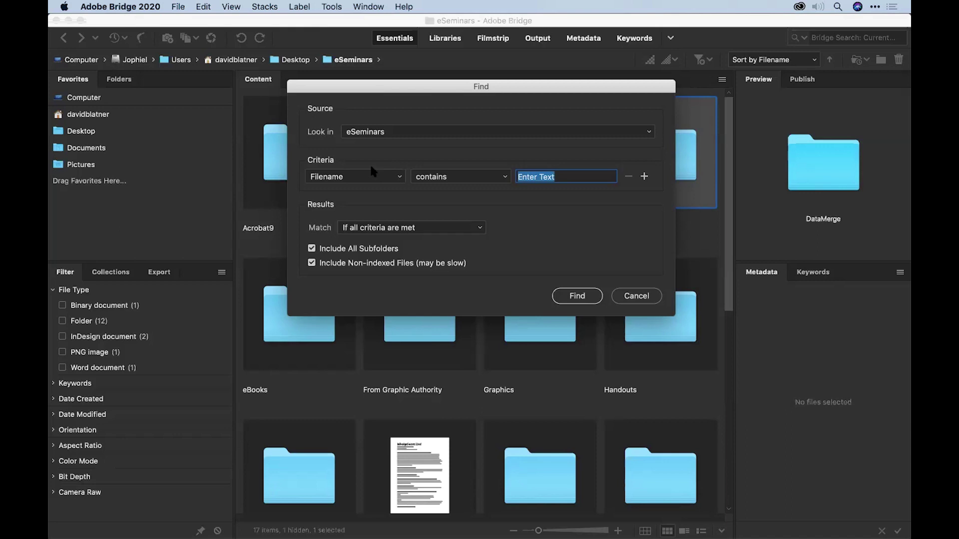
click(370, 177)
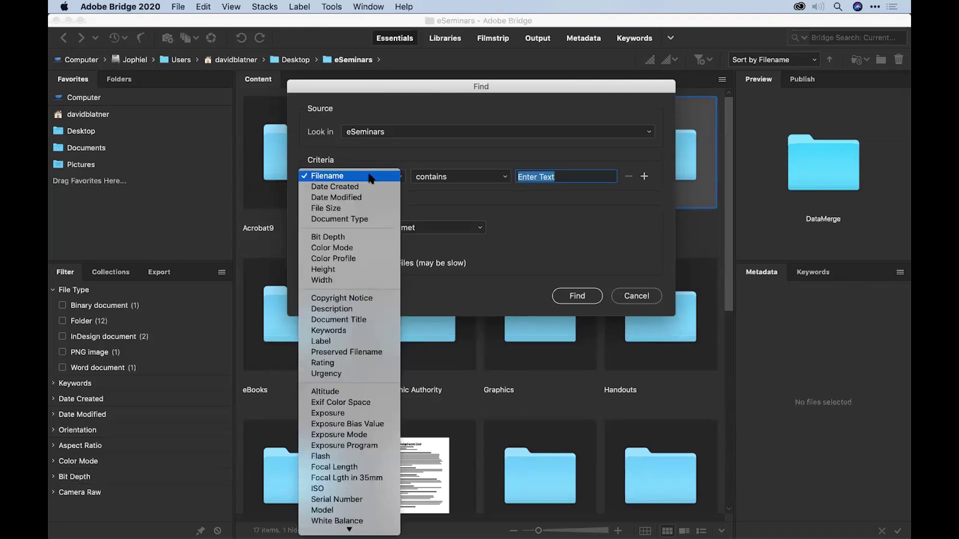
click(349, 222)
click(551, 181)
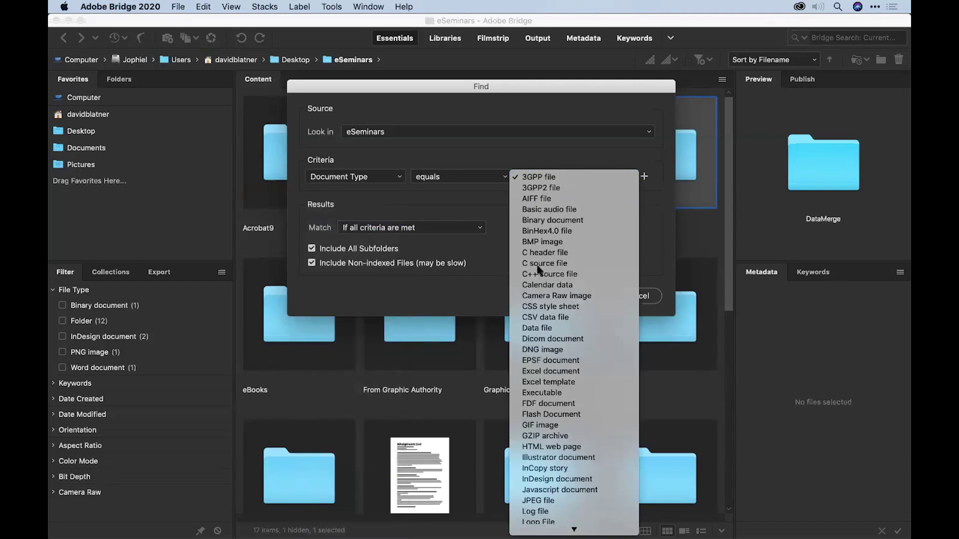
click(552, 479)
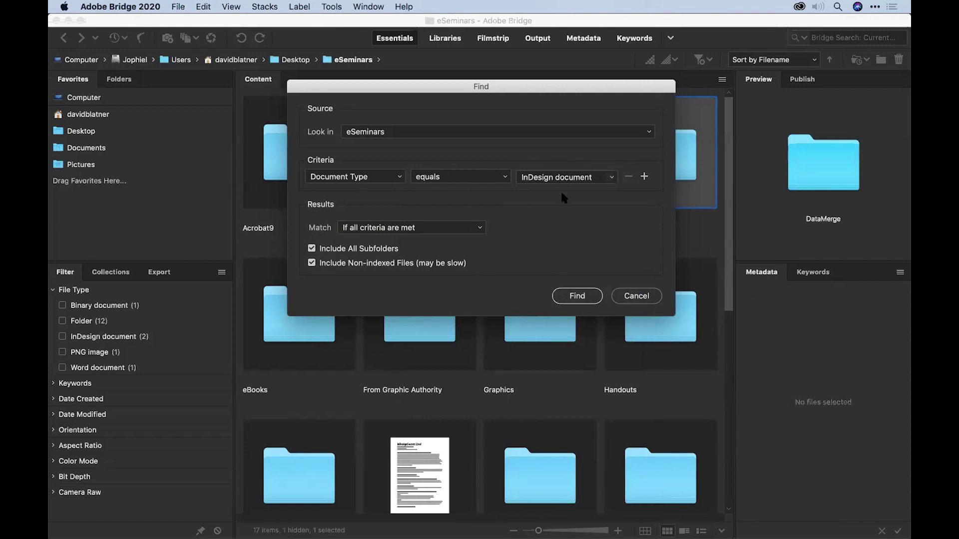
Step: Add a second criterion set to All Metadata and place the cursor in its text field
click(644, 176)
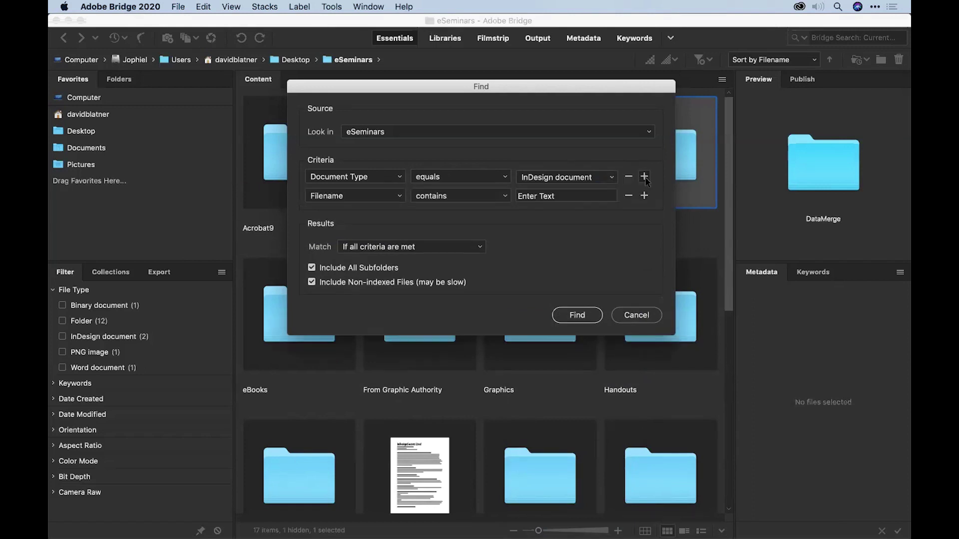
click(369, 194)
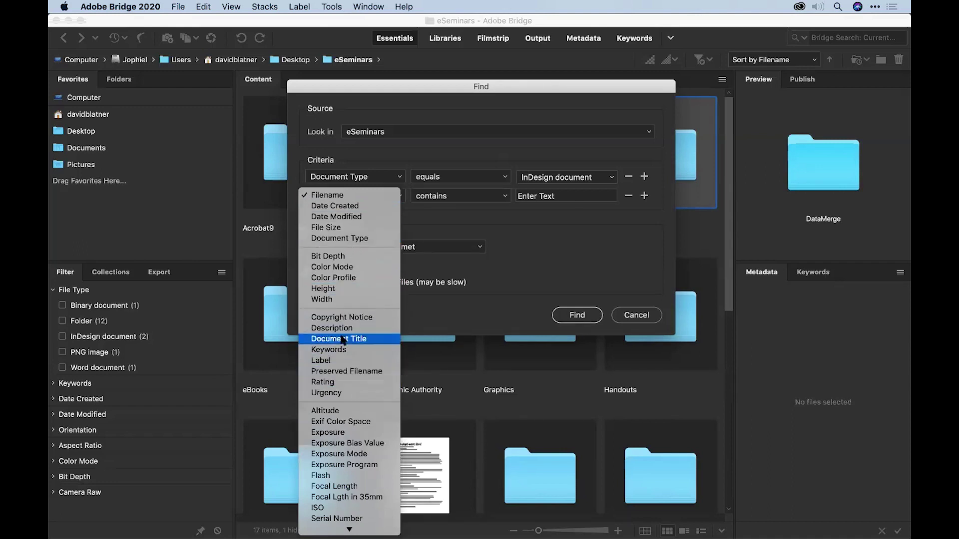
scroll(336, 405, down, 3)
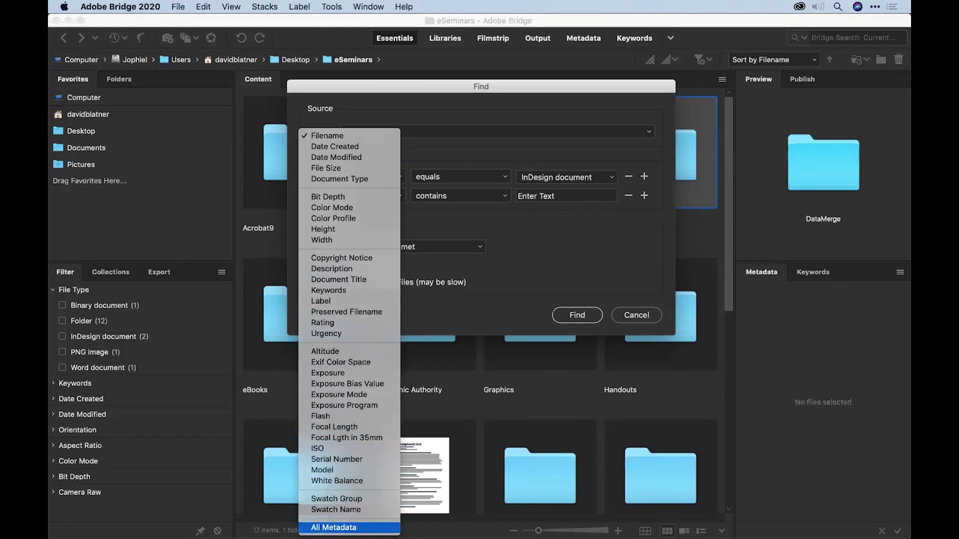
click(349, 528)
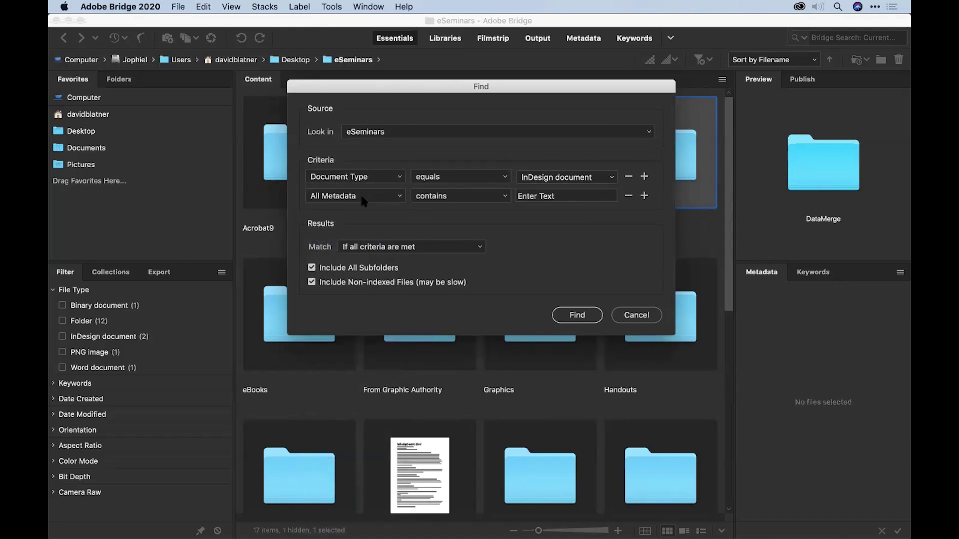
click(547, 196)
Step: Search metadata for 'fish' and select BigFish.indd among the five results
text(fish)
click(575, 317)
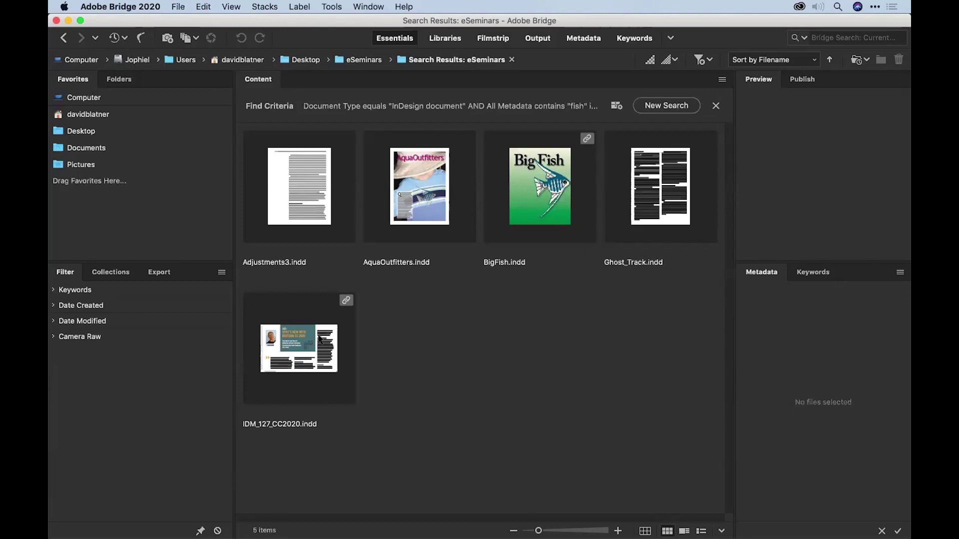
click(495, 220)
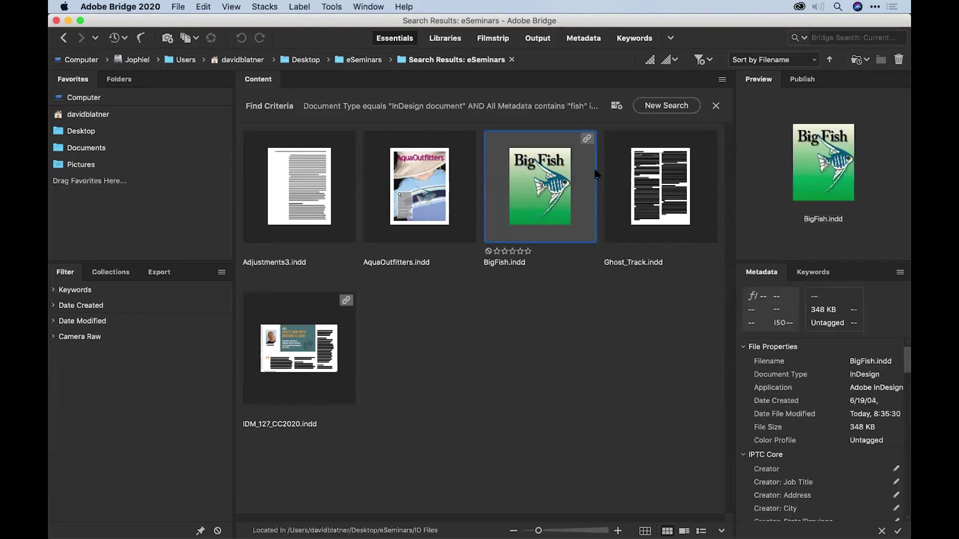
Step: Open BigFish.indd, show the Links panel, then view IDM_127_CC2020.indd's Fish_AI.ai link zoomed out
double_click(537, 198)
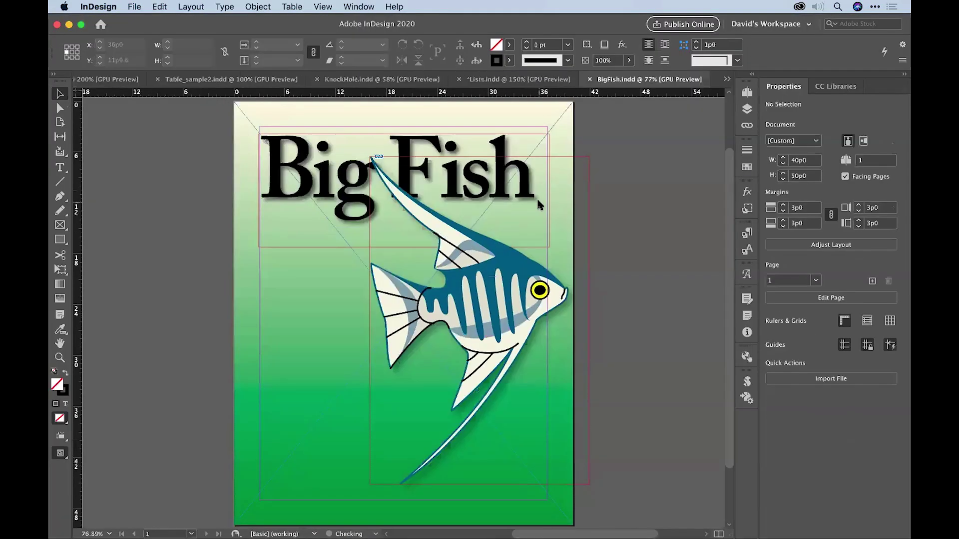
click(746, 125)
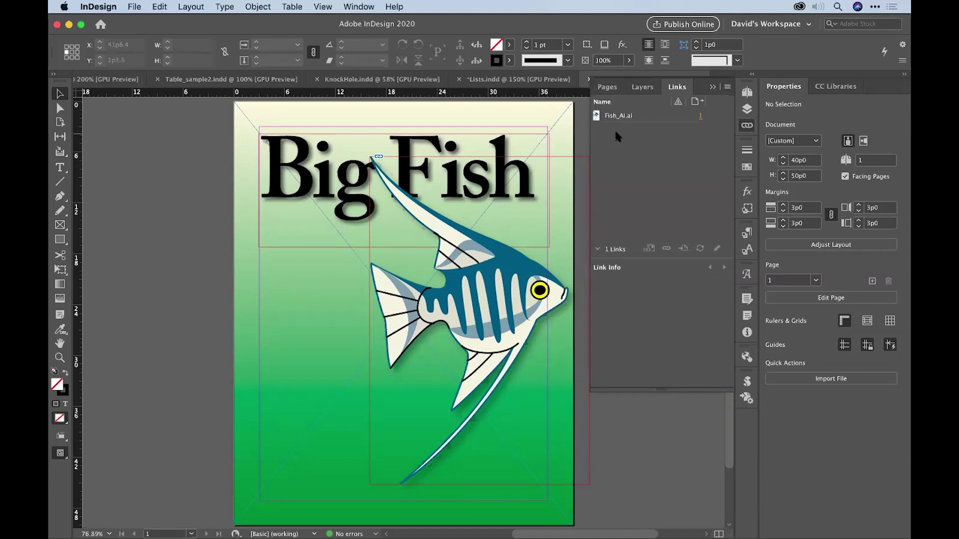
key(super+grave)
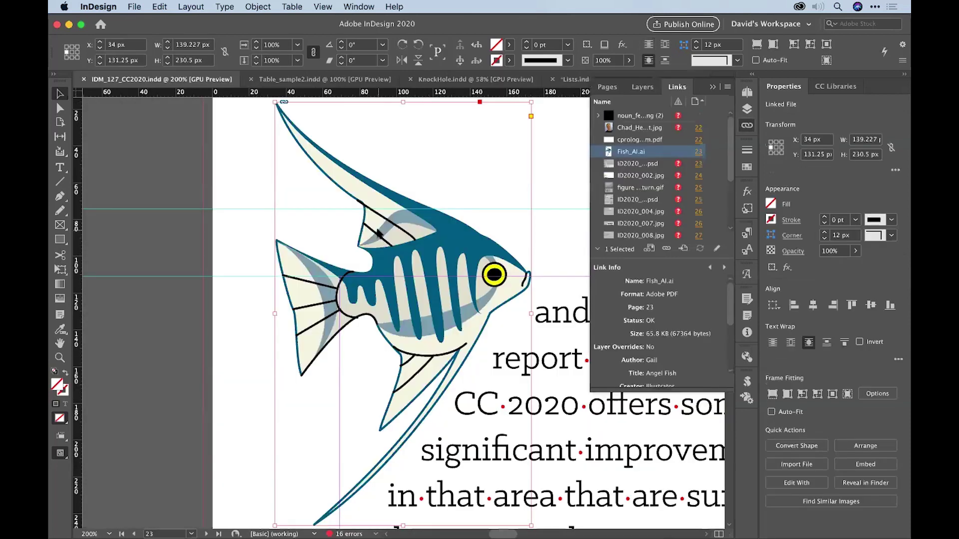
key(super+minus)
key(super+minus)
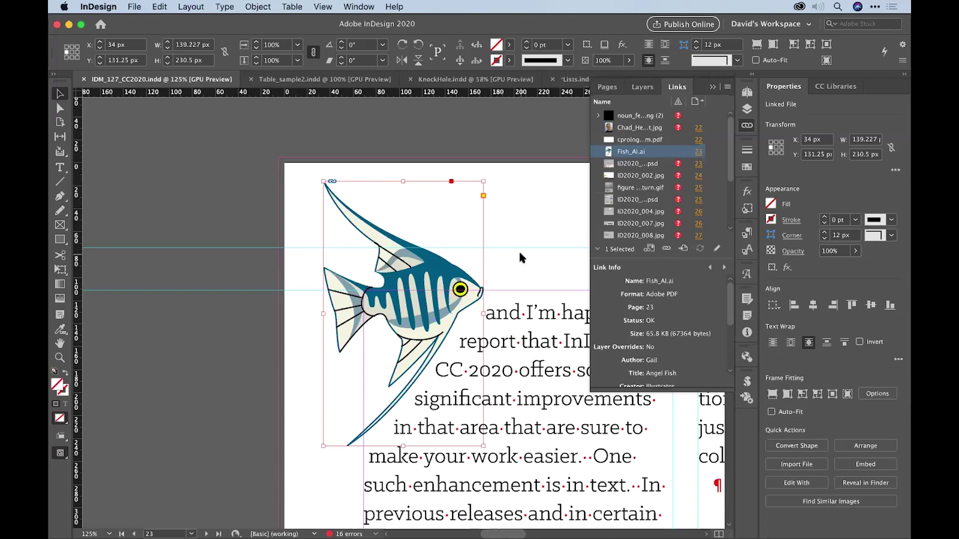
Step: Select Adjustments3.indd in Bridge's fish search results and open it in InDesign
key(super+Tab)
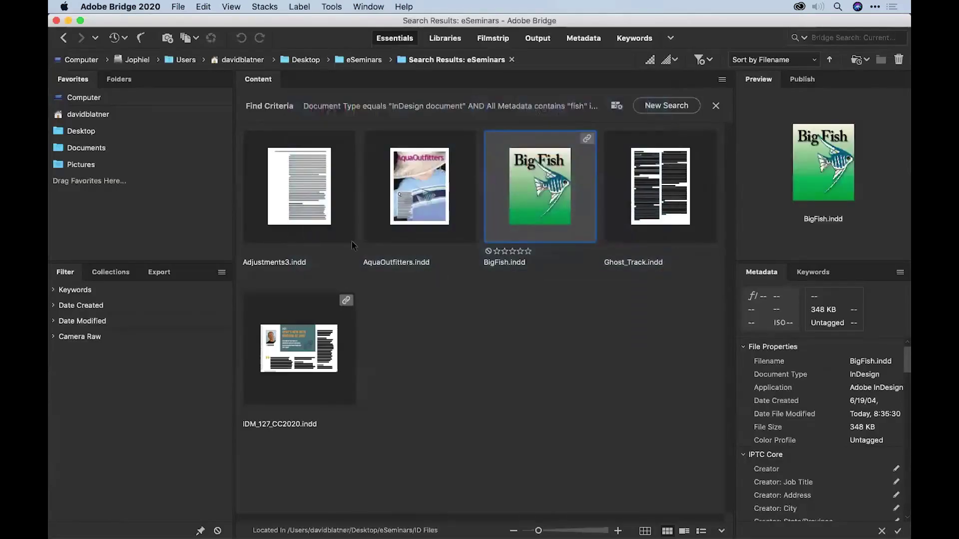
click(302, 209)
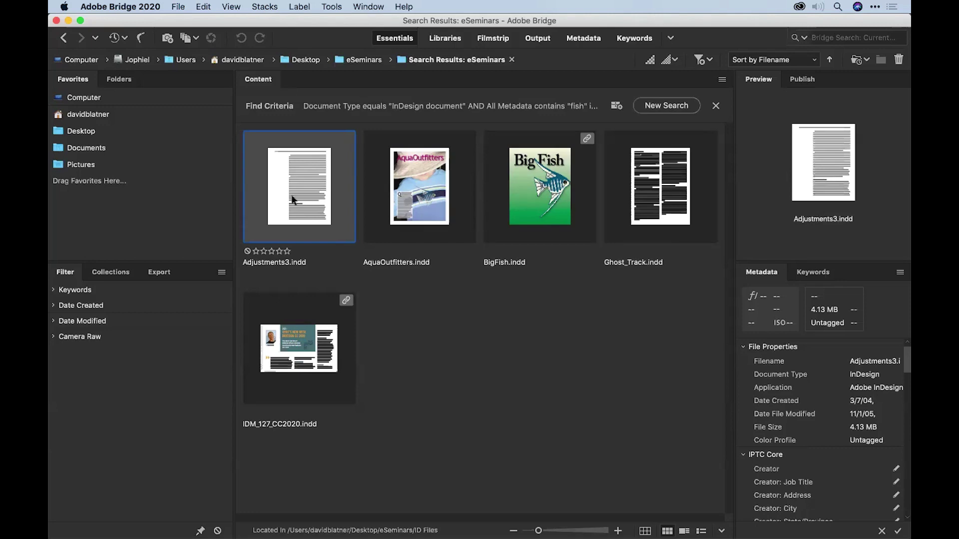
key(super+Tab)
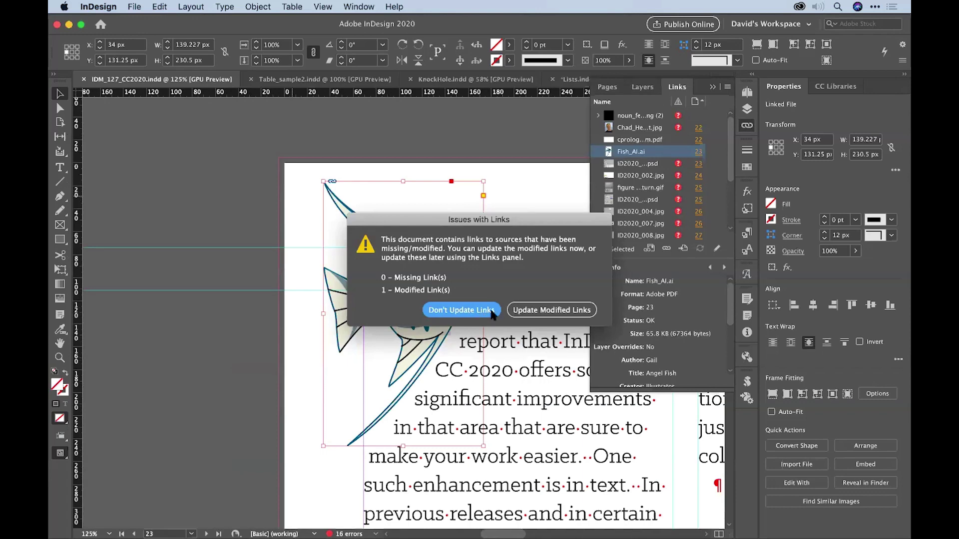
Step: Skip updating links, jump to the O-FishC link on page 4, and zoom to 200%
click(474, 310)
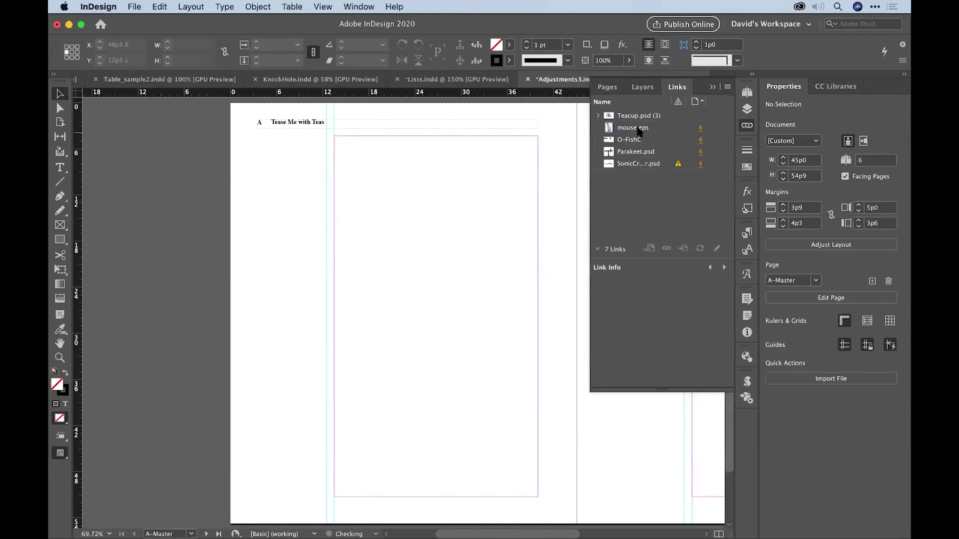
click(630, 141)
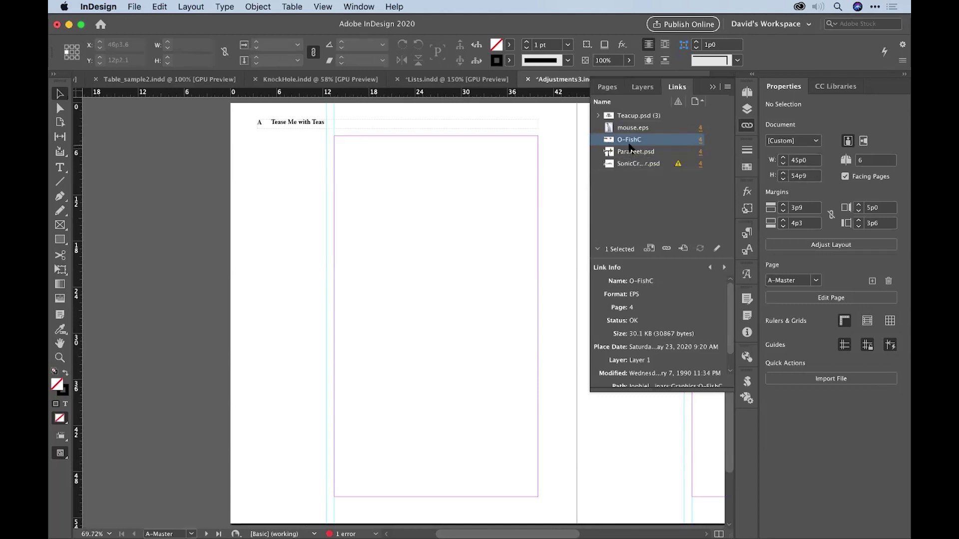
click(700, 140)
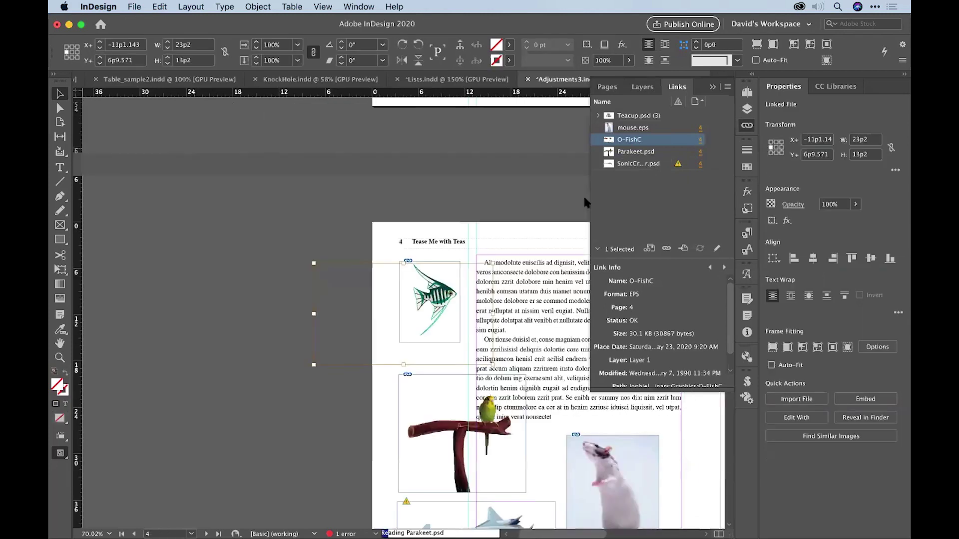
key(super+2)
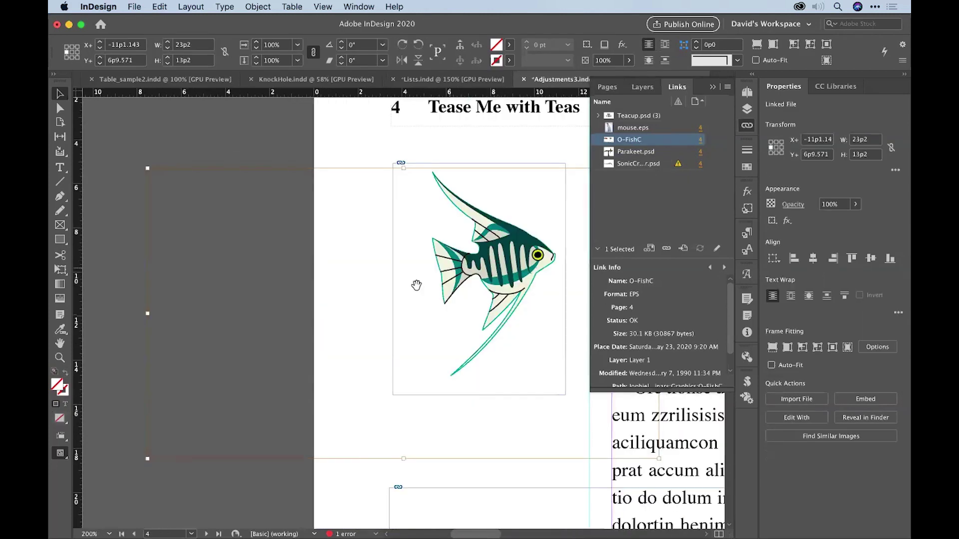